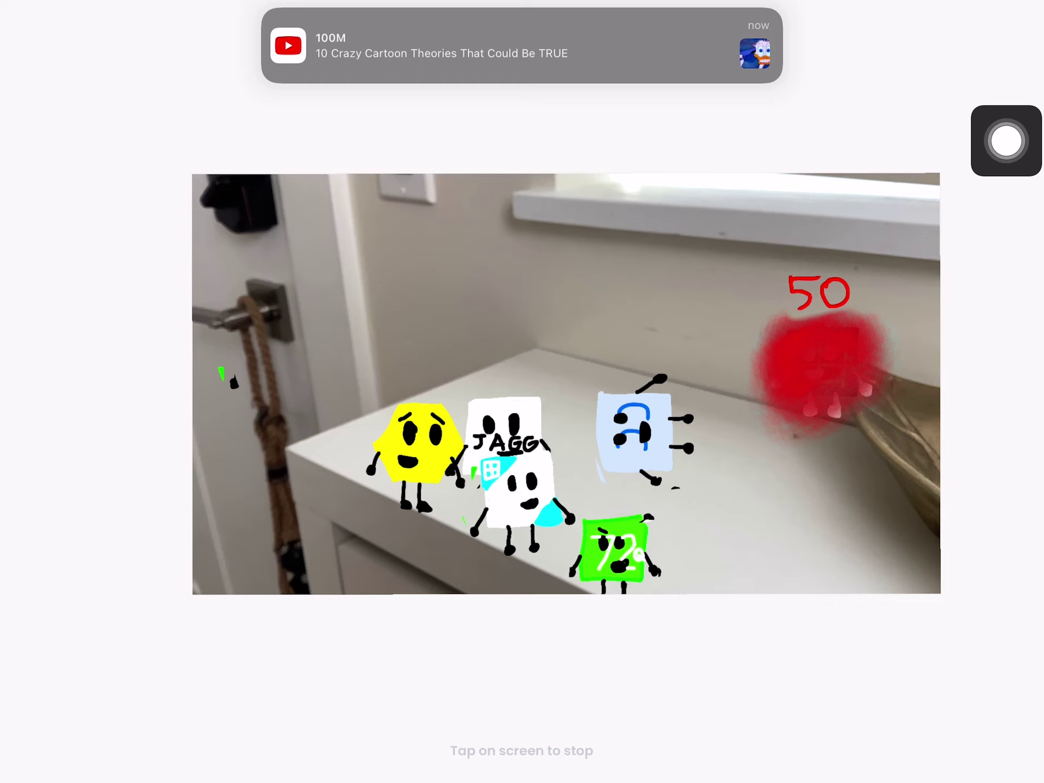
Lower the playback volume to about three-quarters while the cartoon plays toward the pill scene
{"action": "key", "text": "XF86AudioLowerVolume"}
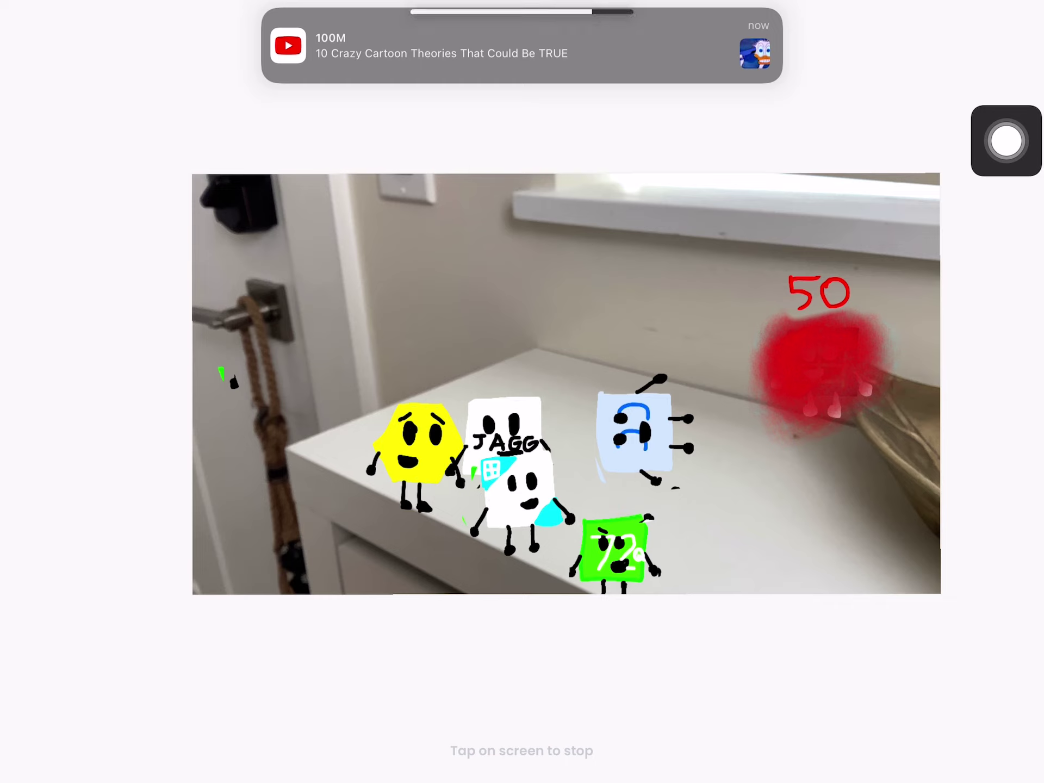
{"action": "key", "text": "XF86AudioLowerVolume"}
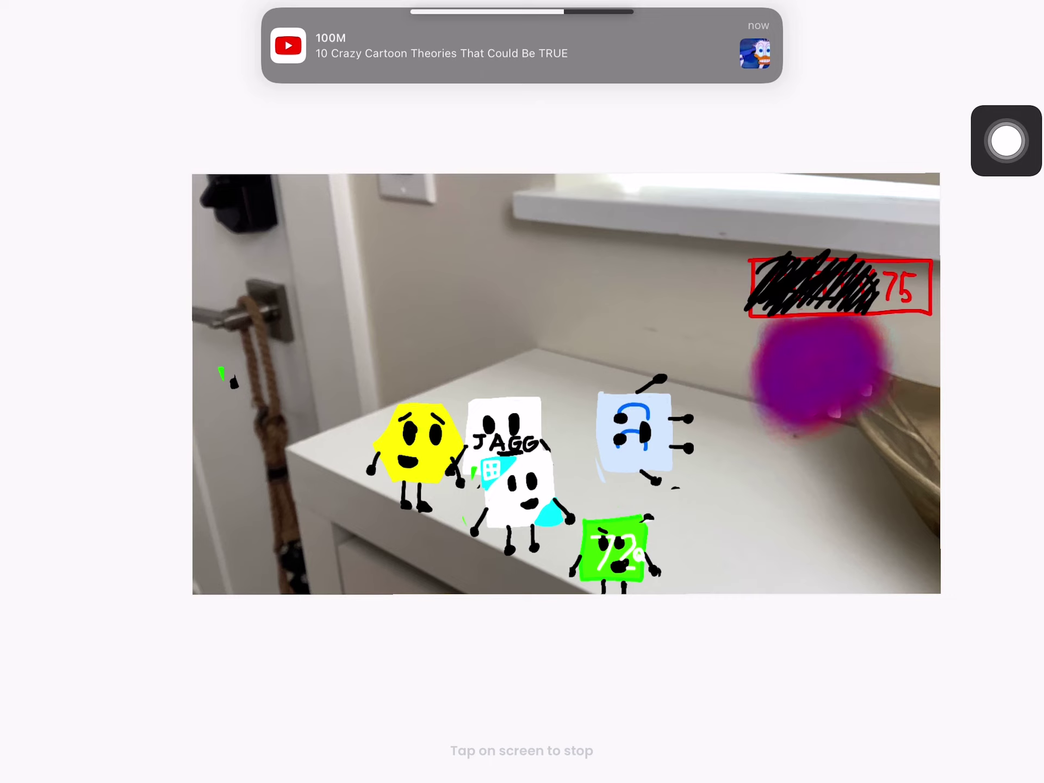
{"action": "key", "text": "XF86AudioLowerVolume"}
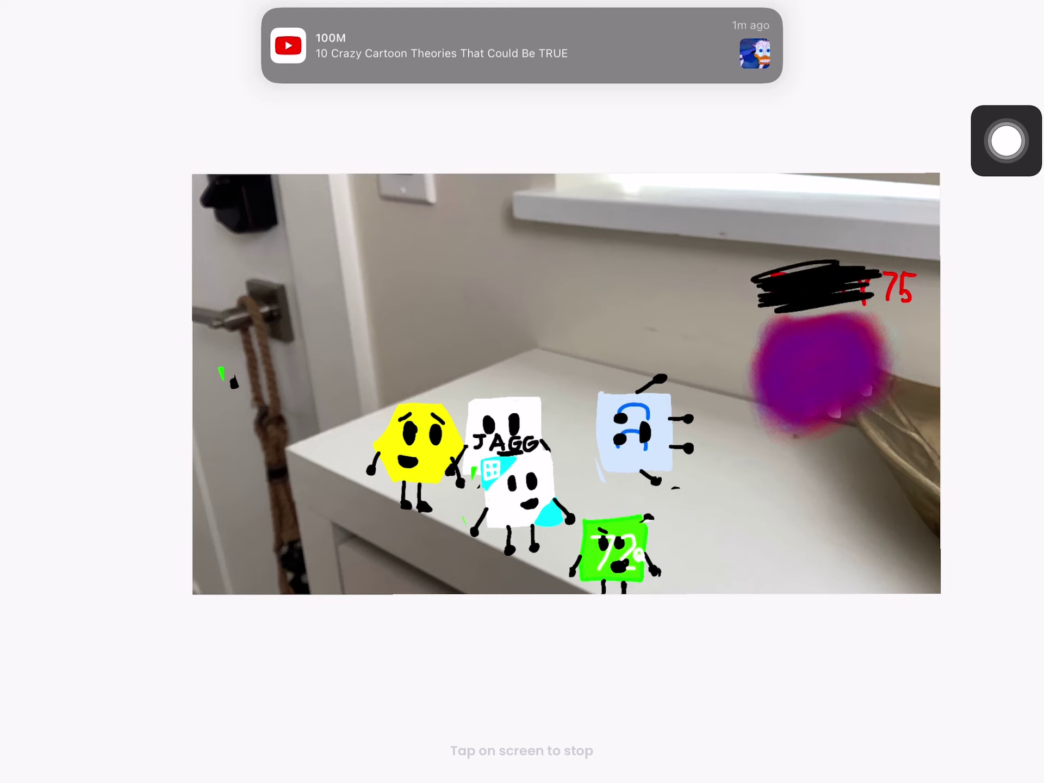
{"action": "key", "text": "XF86AudioLowerVolume"}
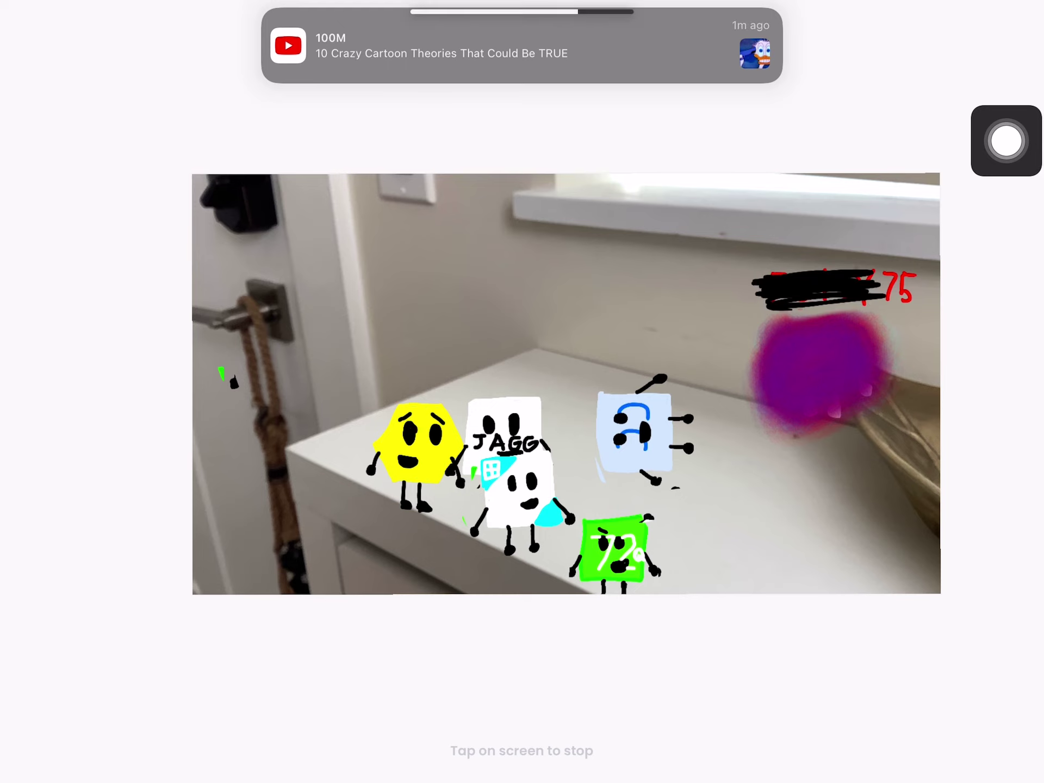